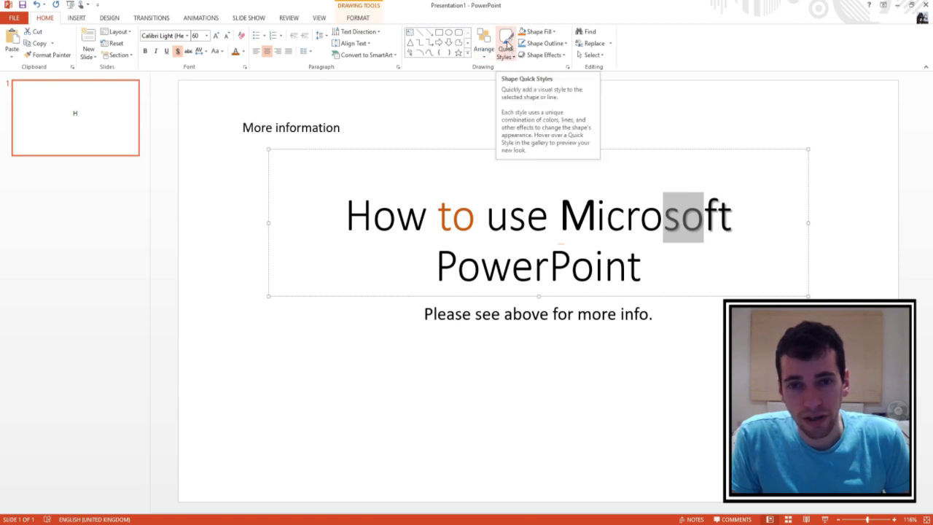
Step: Apply the intense blue shape quick style from the last row of styles to the title text box
click(507, 45)
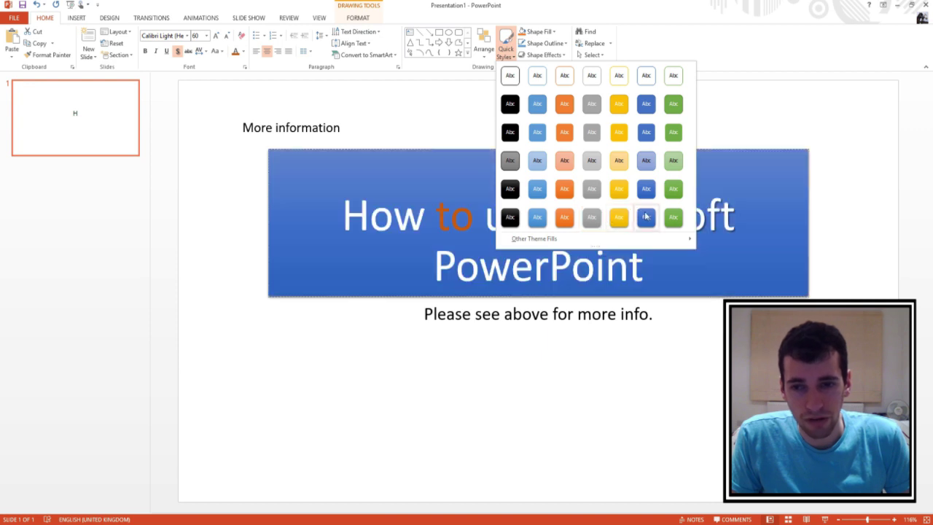
click(646, 218)
drag(665, 219, 707, 218)
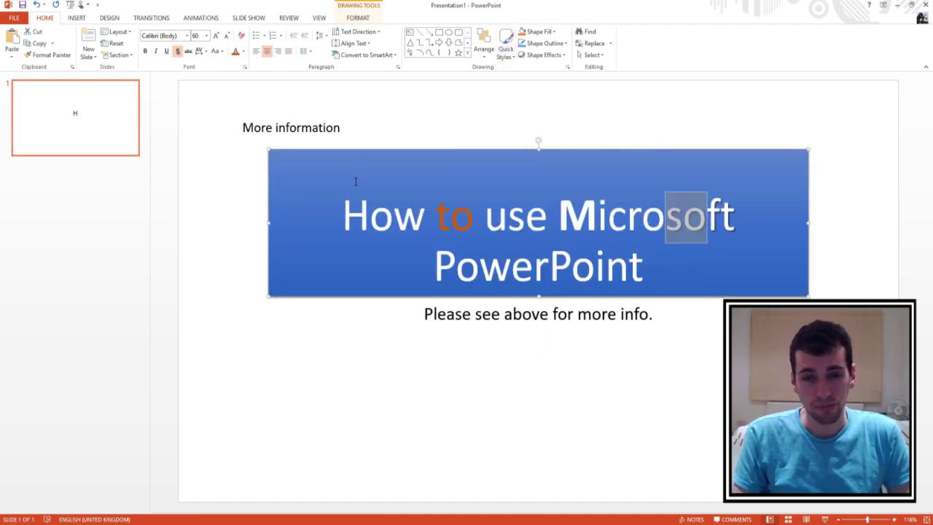
click(366, 207)
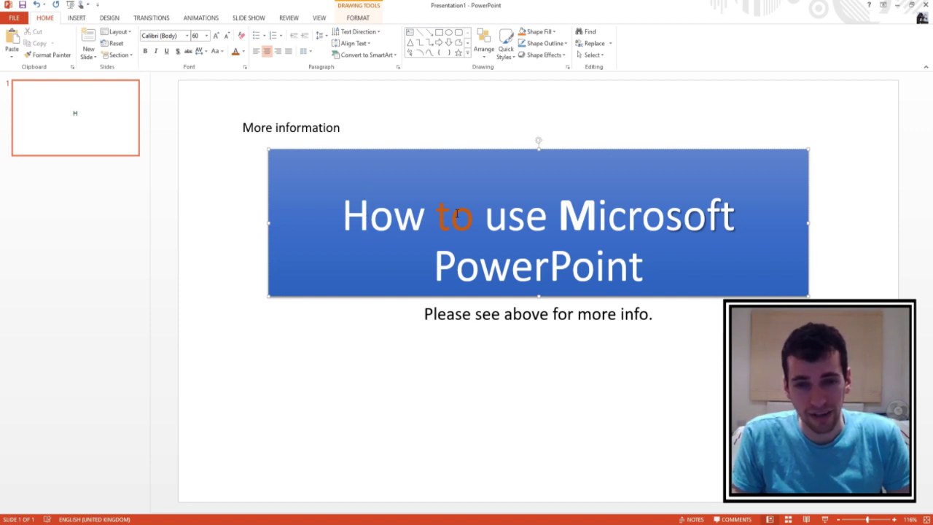
drag(456, 221, 427, 194)
click(435, 202)
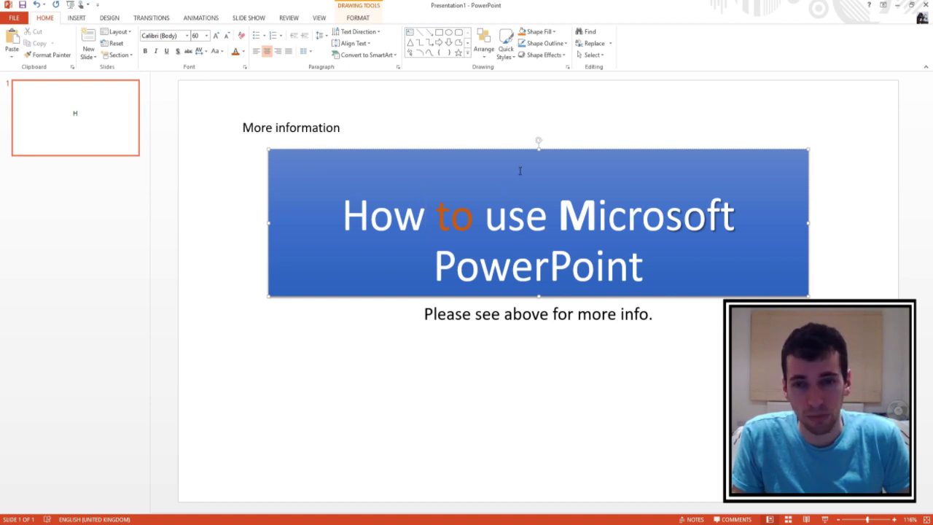
Step: Fill the subtitle box containing "Please see above for more info." with a light gold theme colour
click(542, 33)
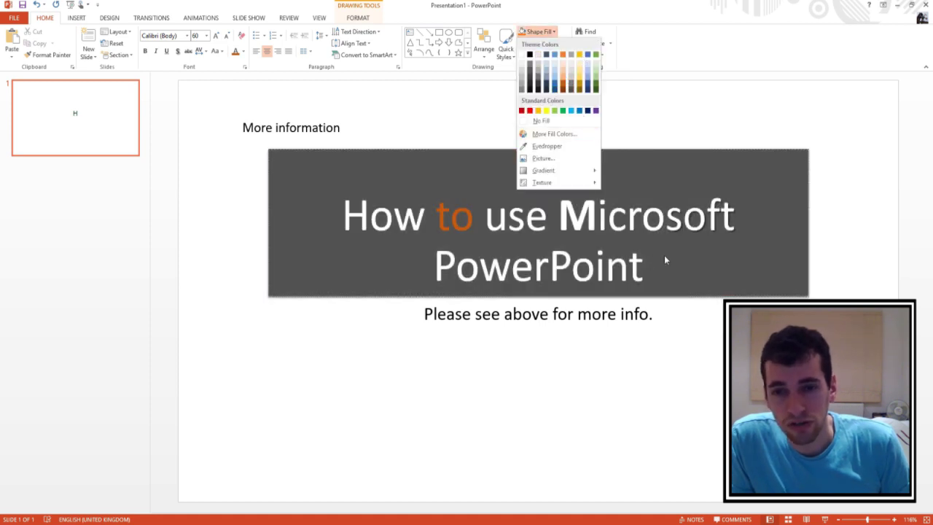
click(666, 260)
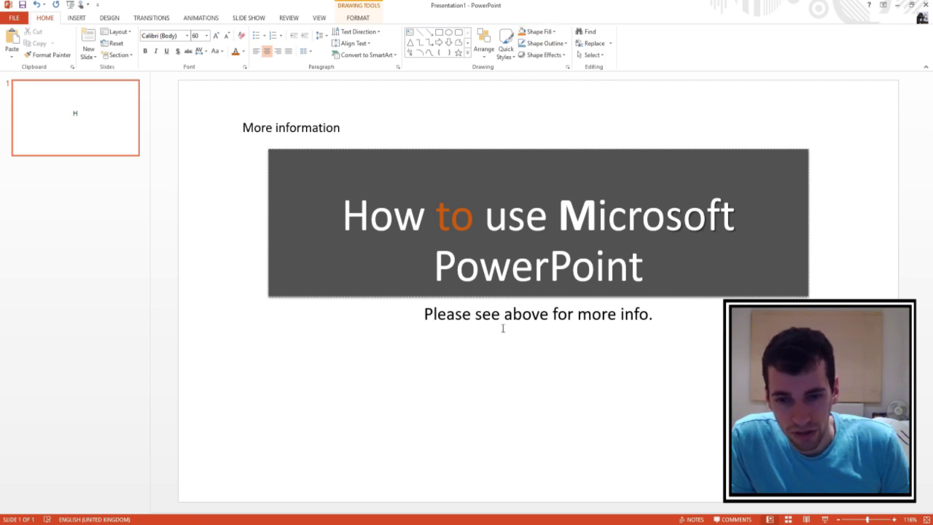
click(522, 314)
drag(416, 317, 437, 318)
drag(638, 323, 577, 387)
click(385, 360)
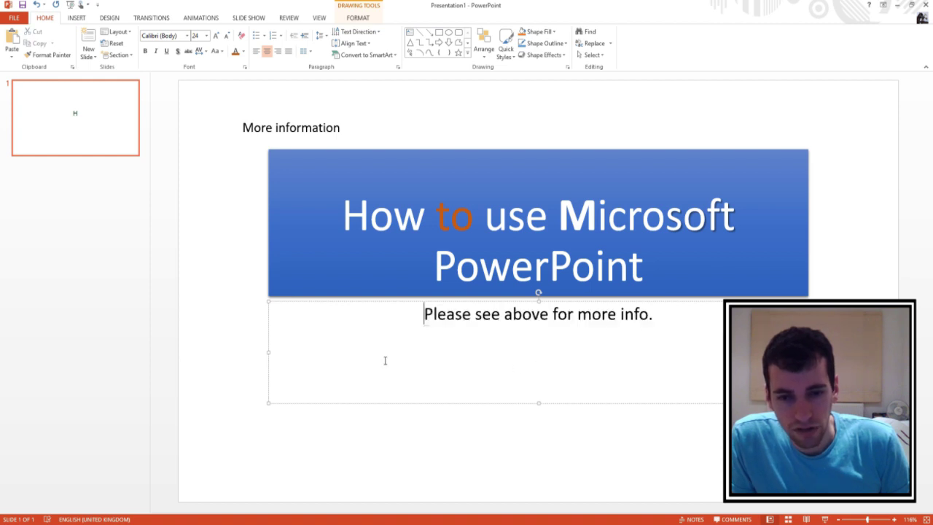
click(539, 32)
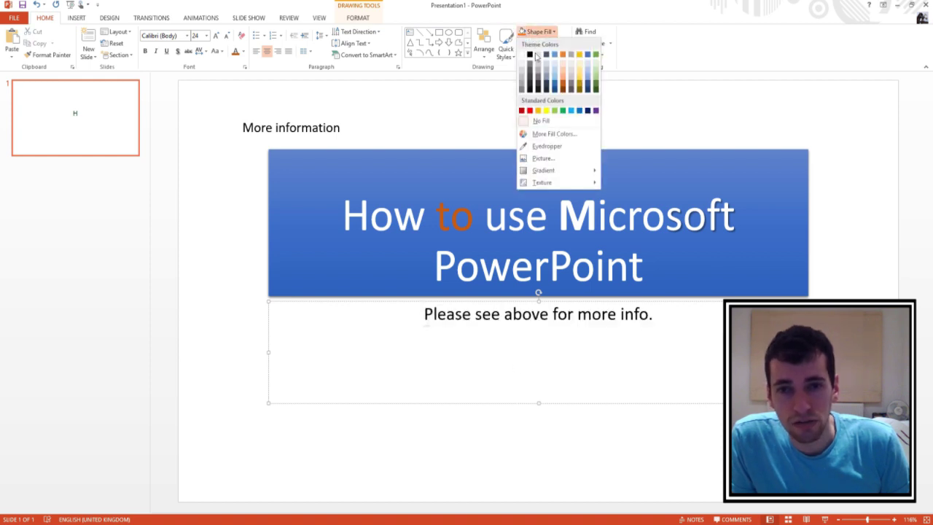
click(581, 76)
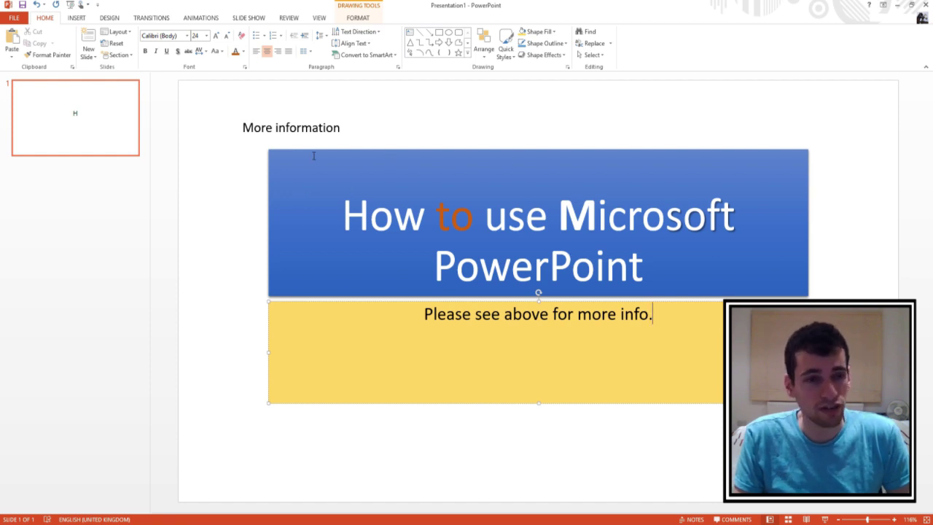
Step: Add a second slide with the Picture with Caption layout and switch between the two slides, ending on slide 2
click(90, 50)
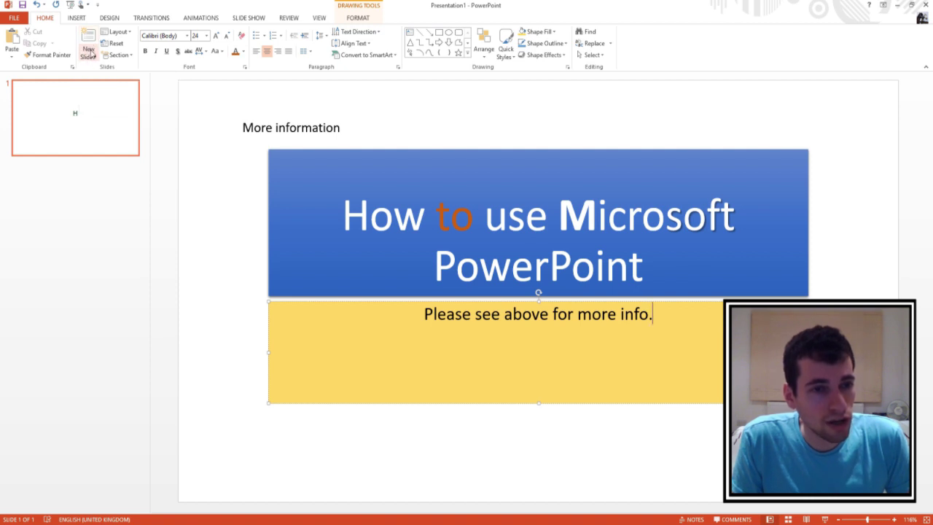
click(90, 54)
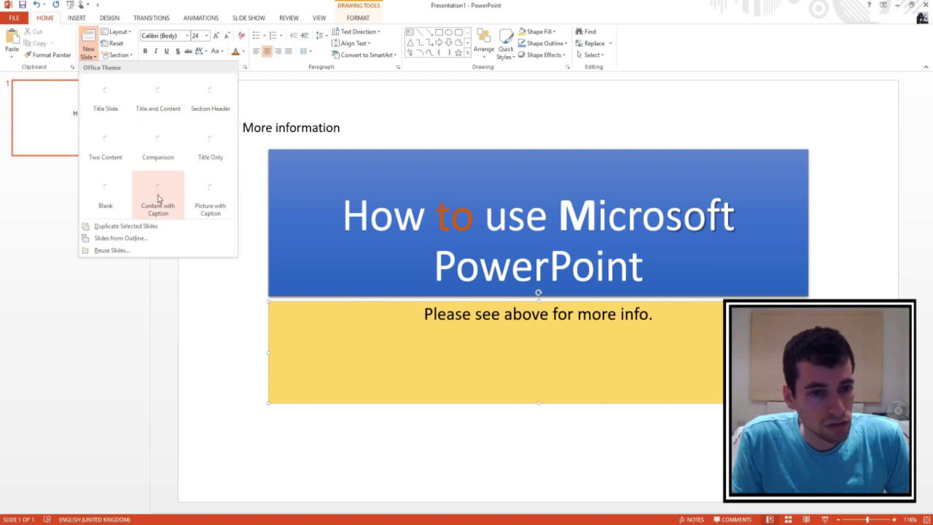
click(214, 197)
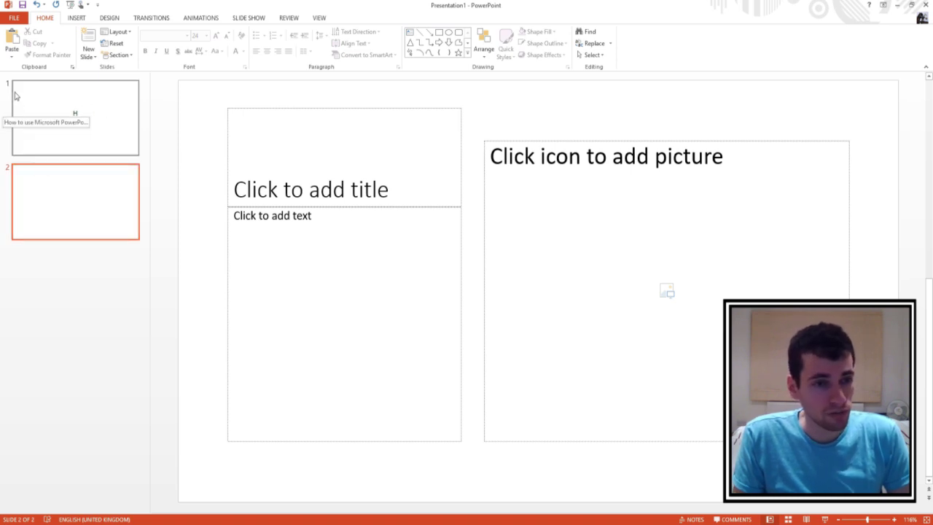
click(74, 104)
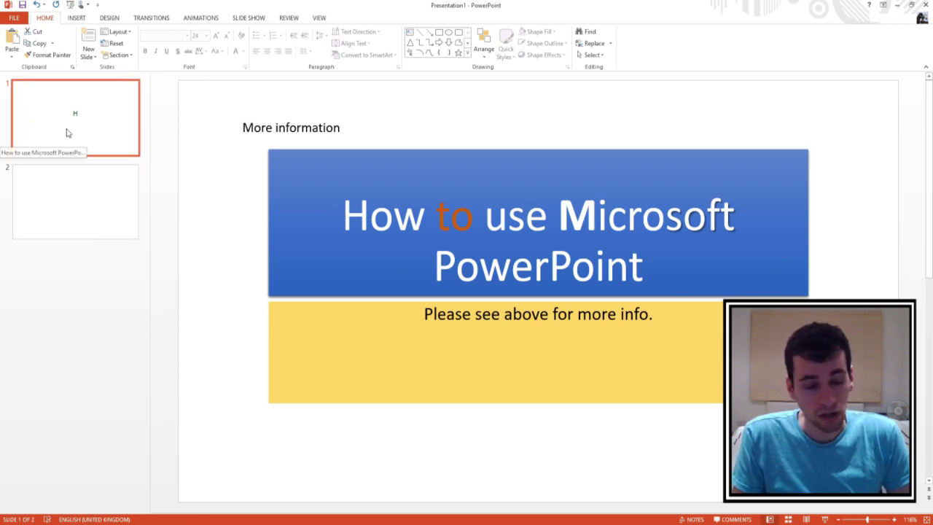
click(54, 211)
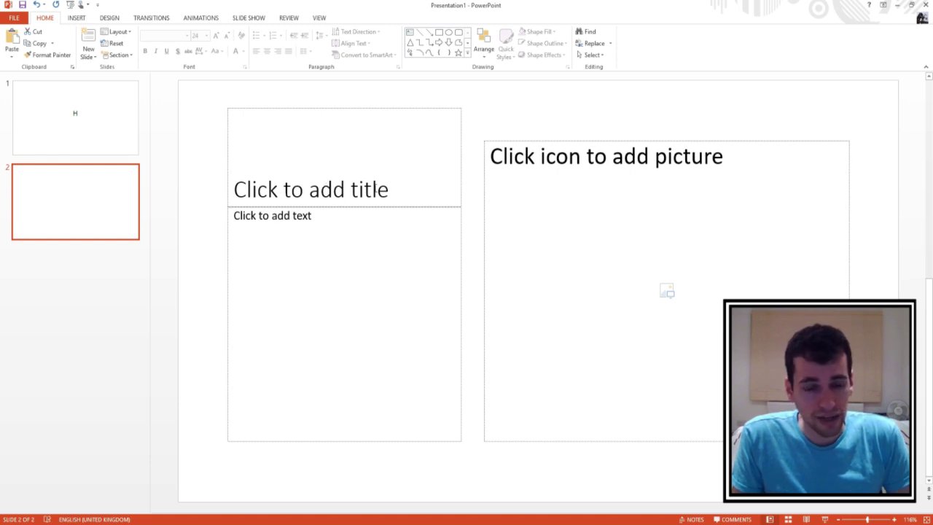
Step: Enter "Page 2" as the title of slide 2 and format it in italics at size 96
click(330, 187)
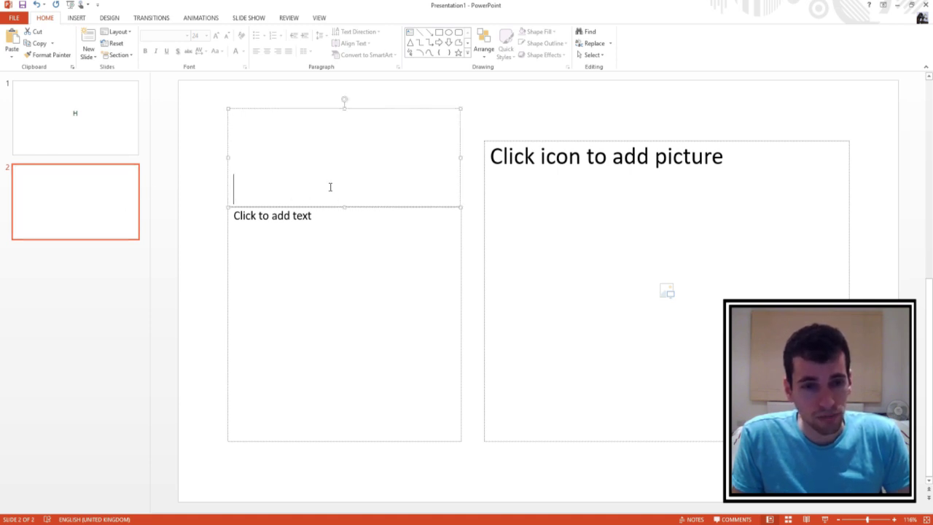
text(page 2)
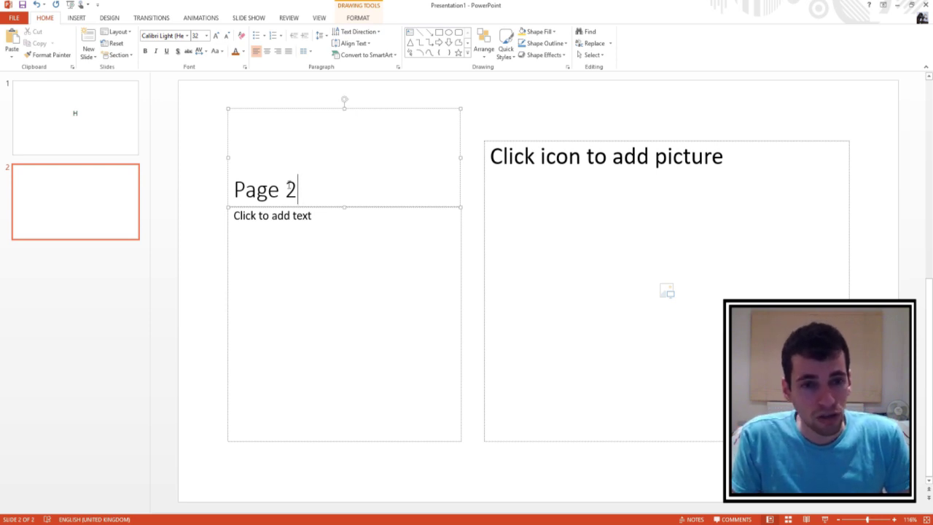
triple_click(251, 187)
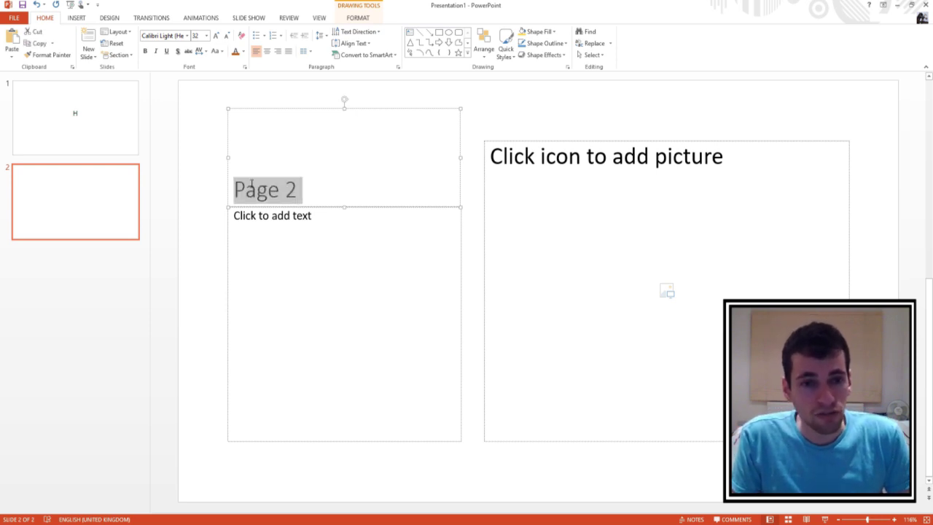
click(207, 35)
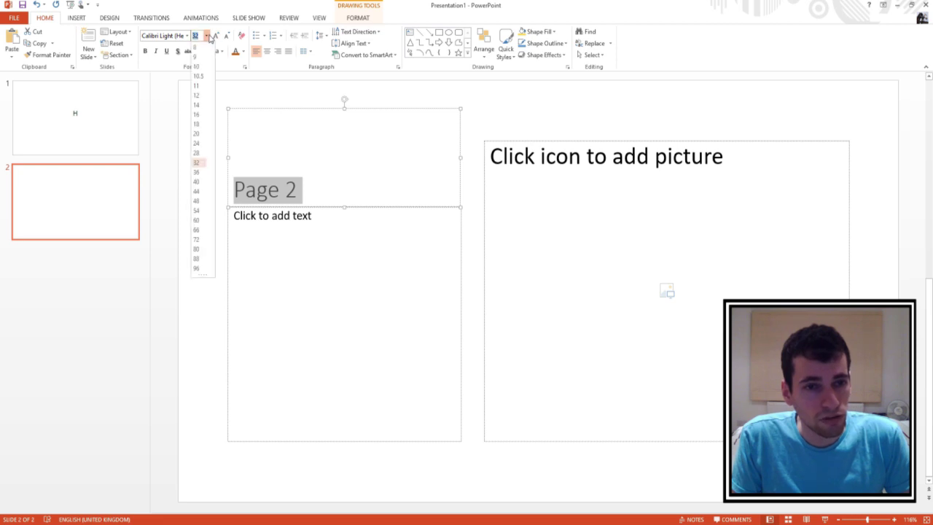
click(197, 268)
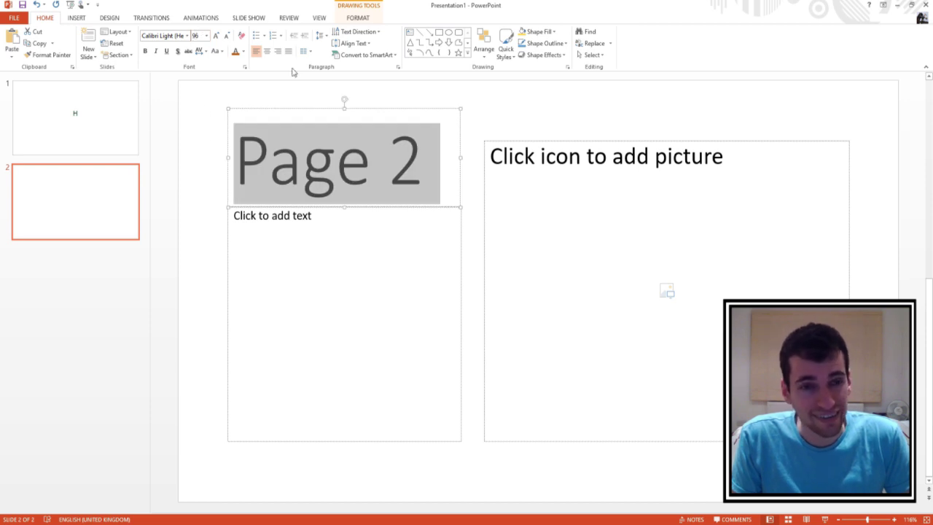
click(156, 51)
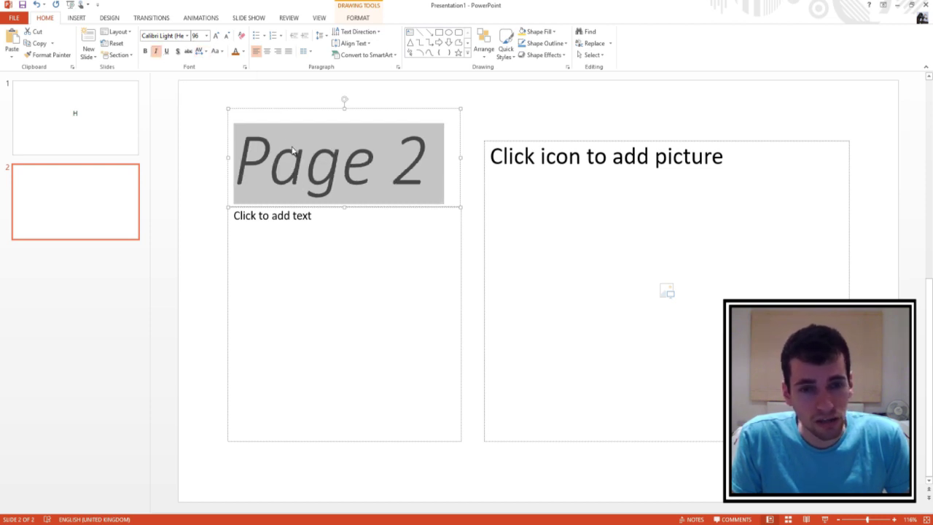
Step: Enter "Numbered text" in the text placeholder below the title and set its font size to 66
click(343, 269)
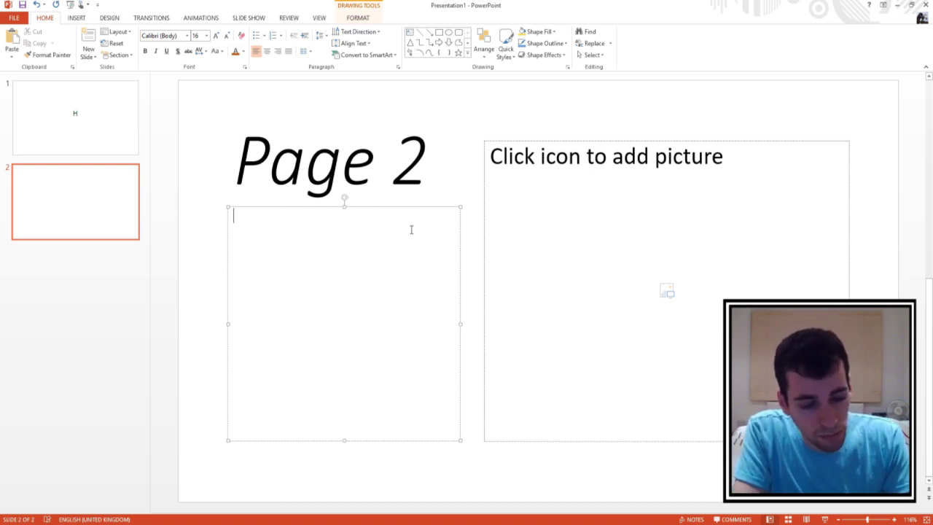
text(num)
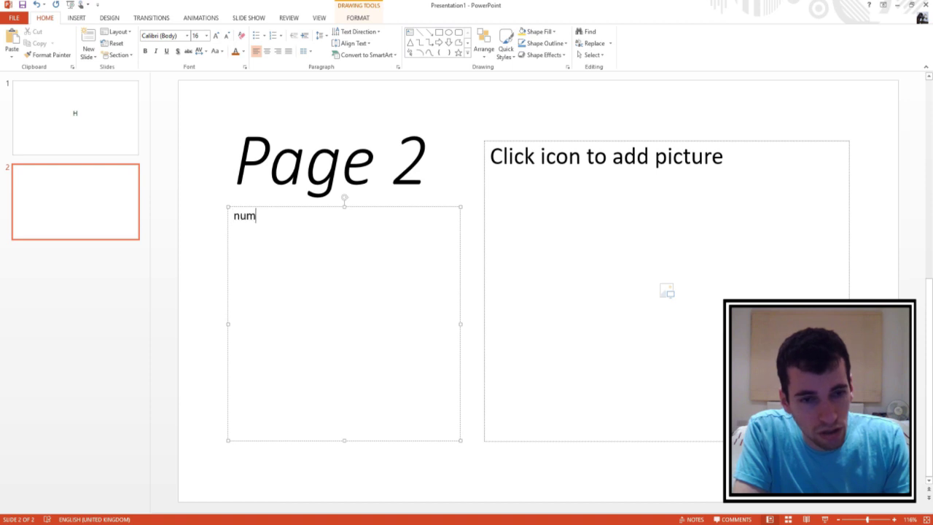
text(bered text)
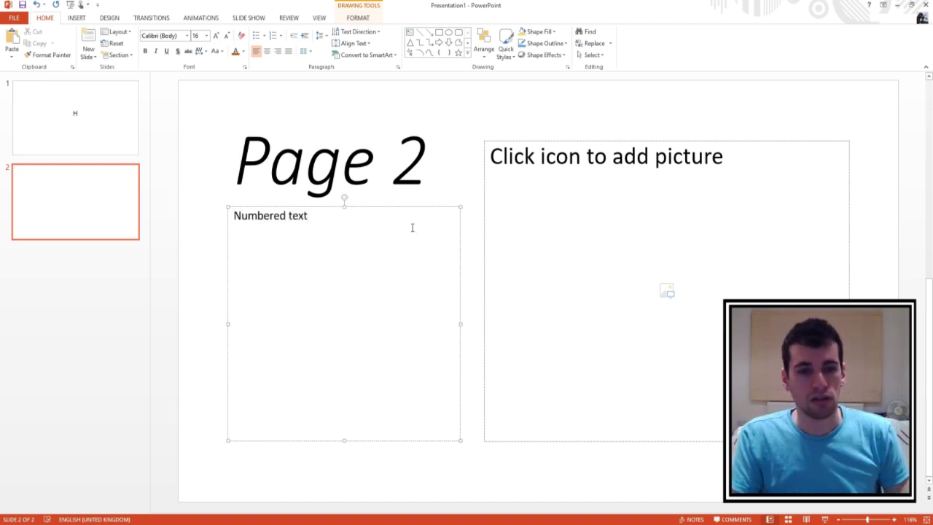
drag(309, 215, 236, 219)
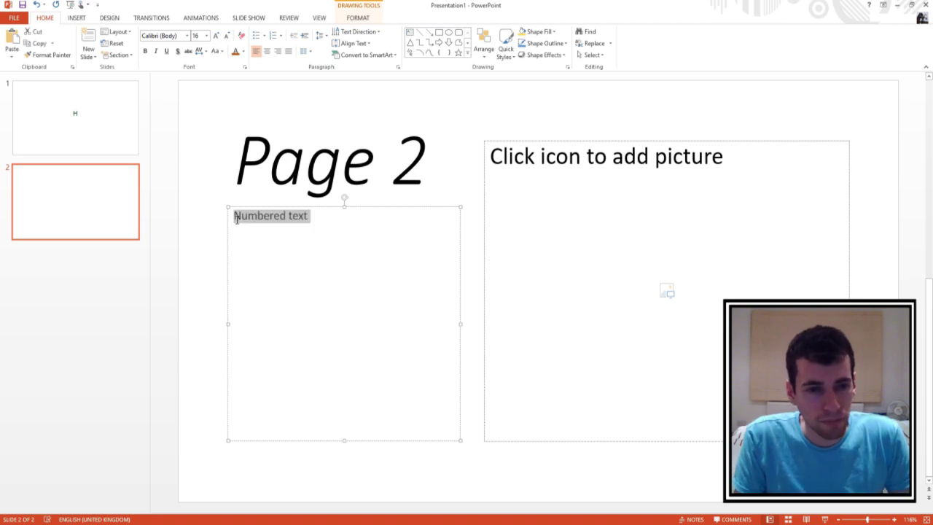
click(207, 35)
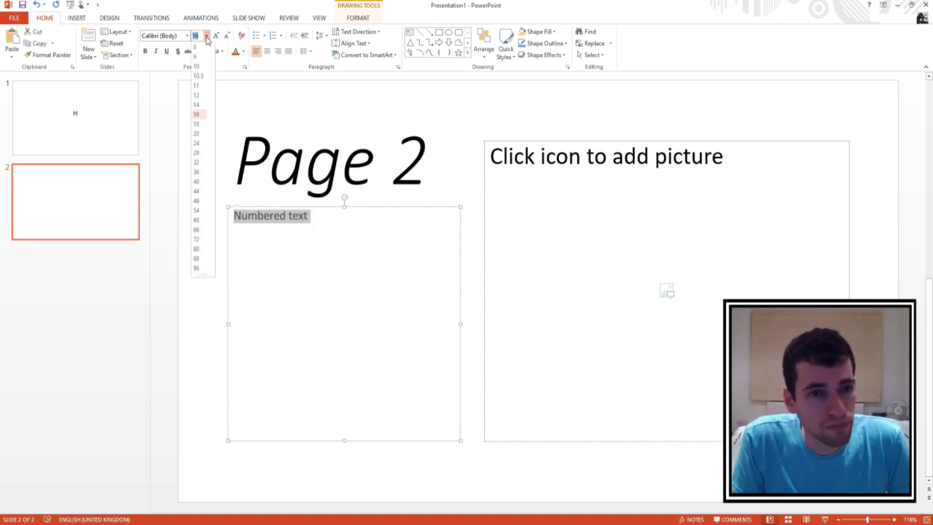
click(196, 232)
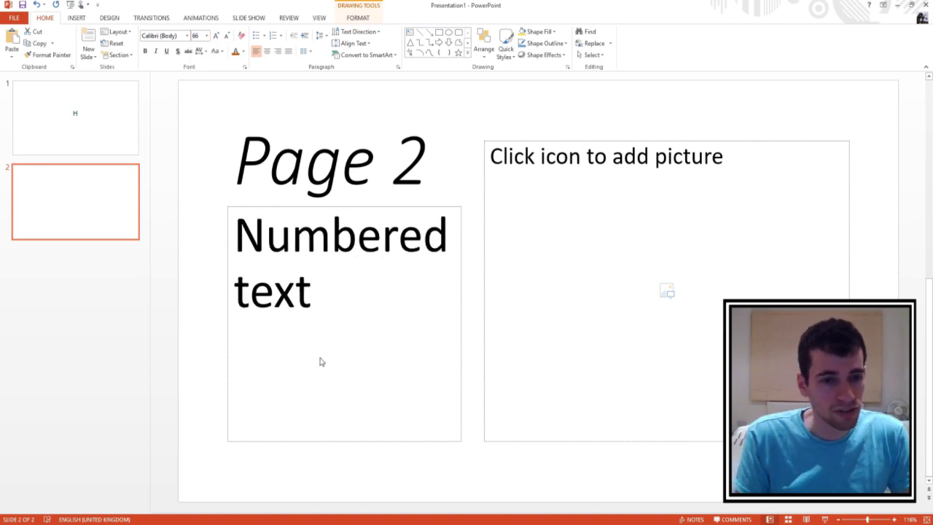
click(385, 305)
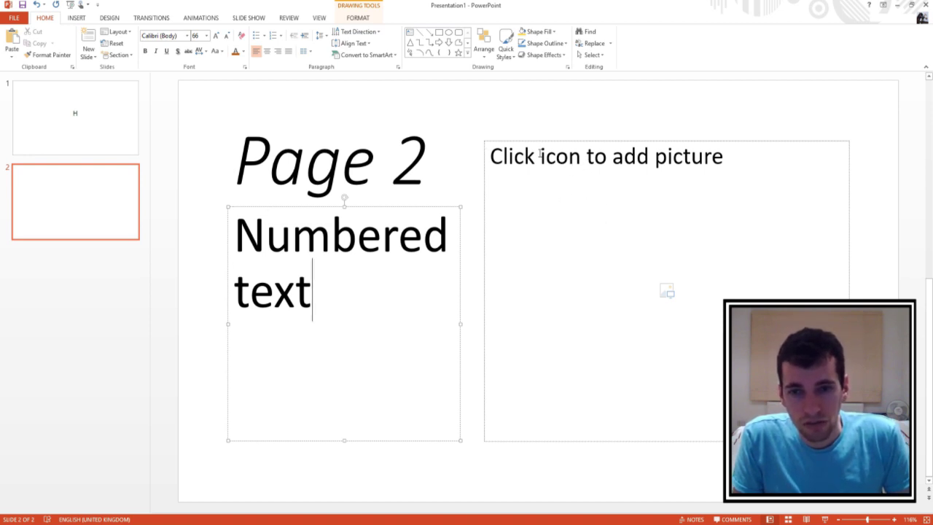
Step: Remove the empty picture placeholder from slide 2 by cutting it
click(667, 292)
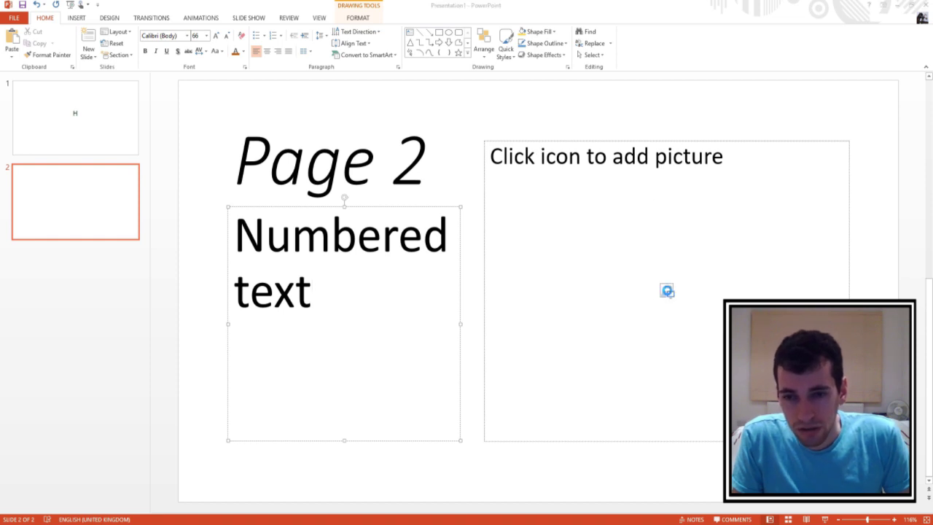
click(665, 293)
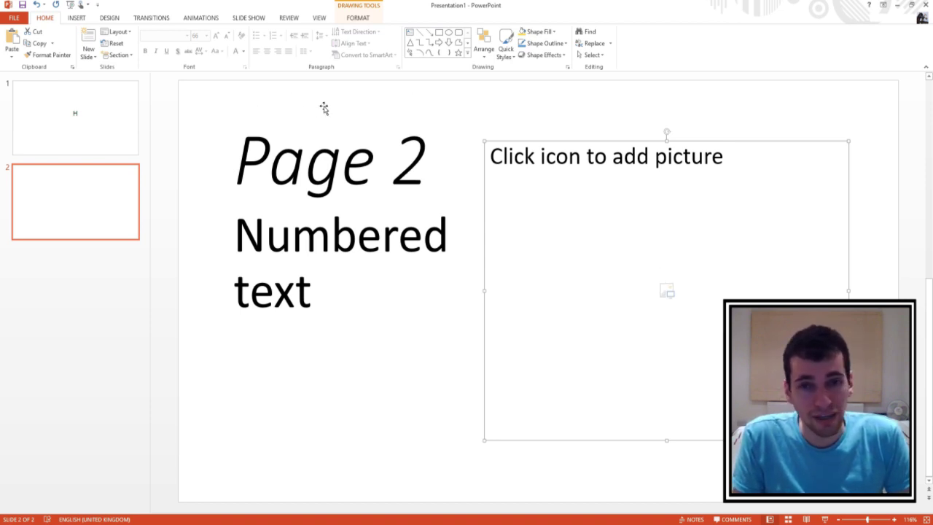
right_click(546, 141)
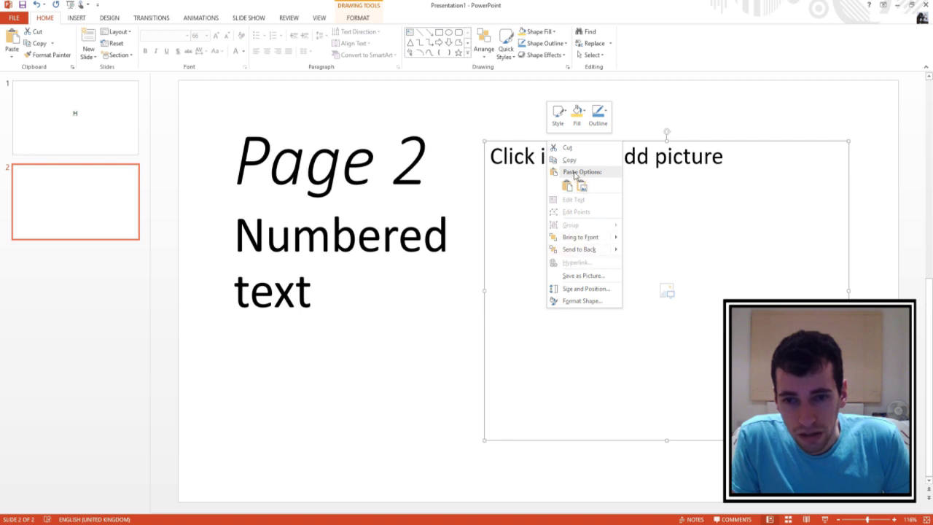
click(567, 148)
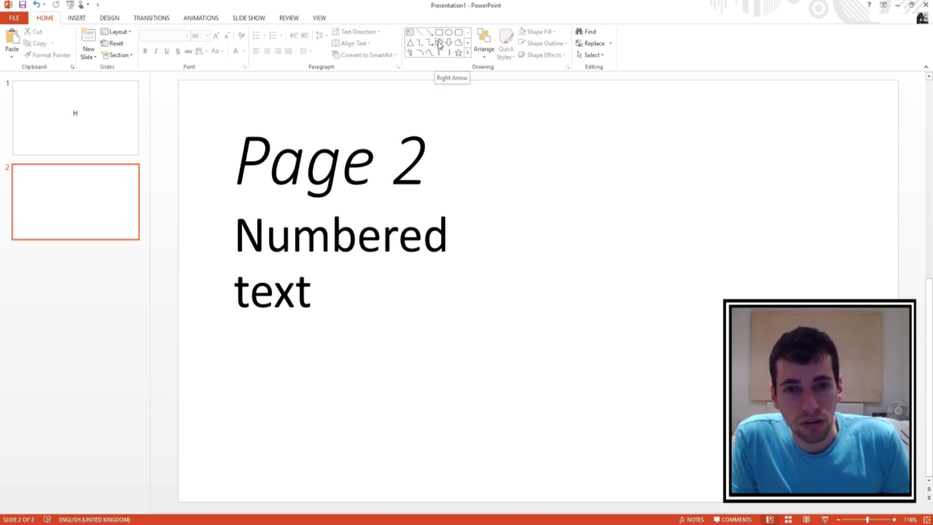
Step: Draw a large down arrow shape in the empty area beside the text on slide 2 and deselect it
click(448, 43)
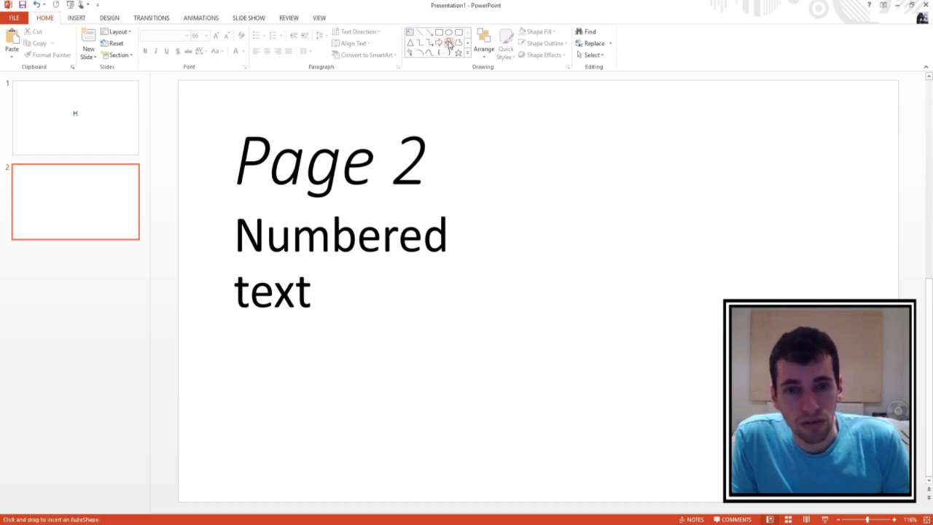
drag(548, 147, 807, 396)
drag(853, 448, 852, 448)
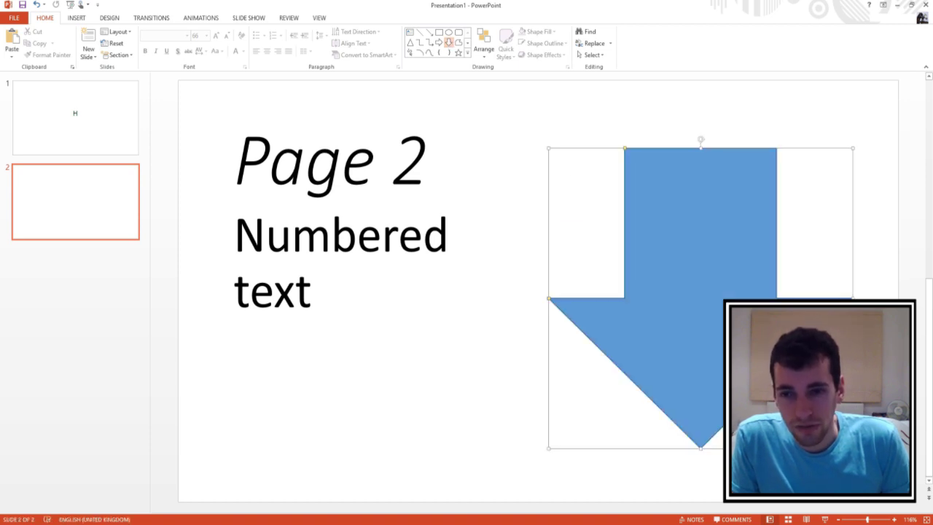
click(530, 233)
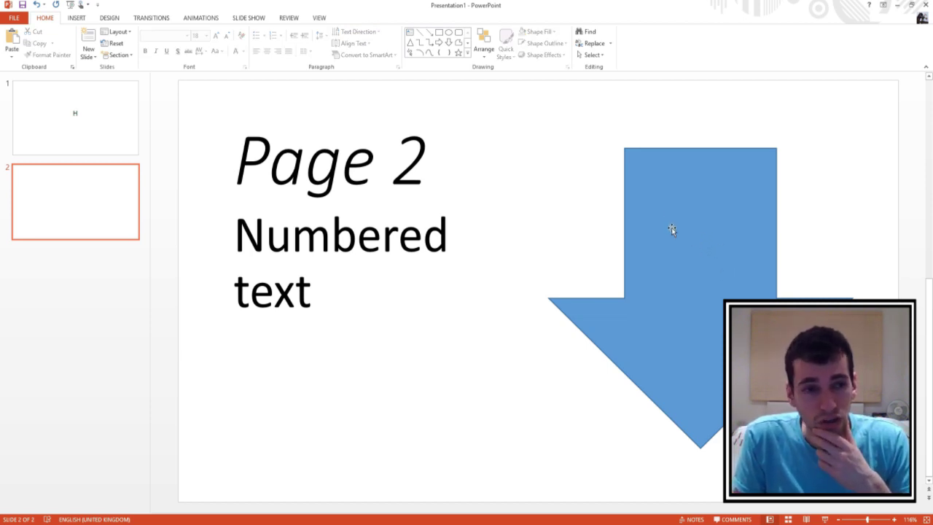
Step: Add a new slide after slide 2
click(86, 38)
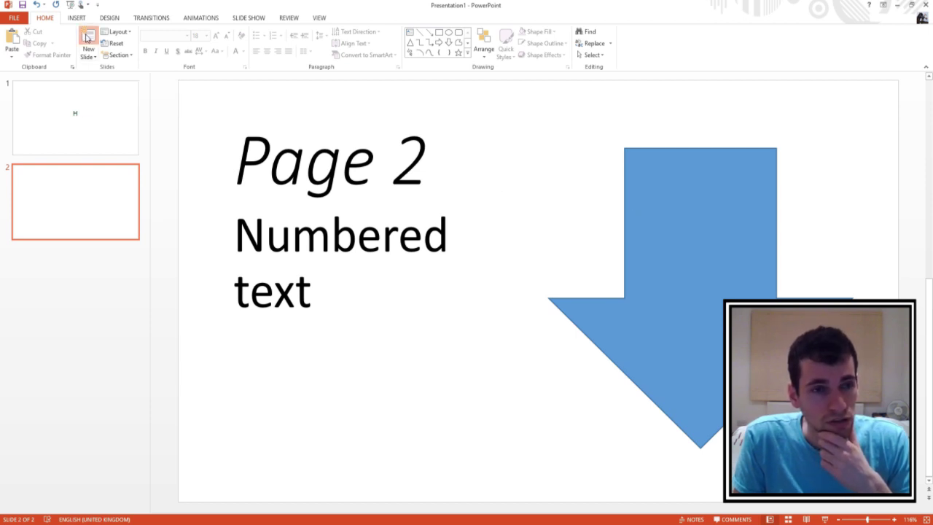
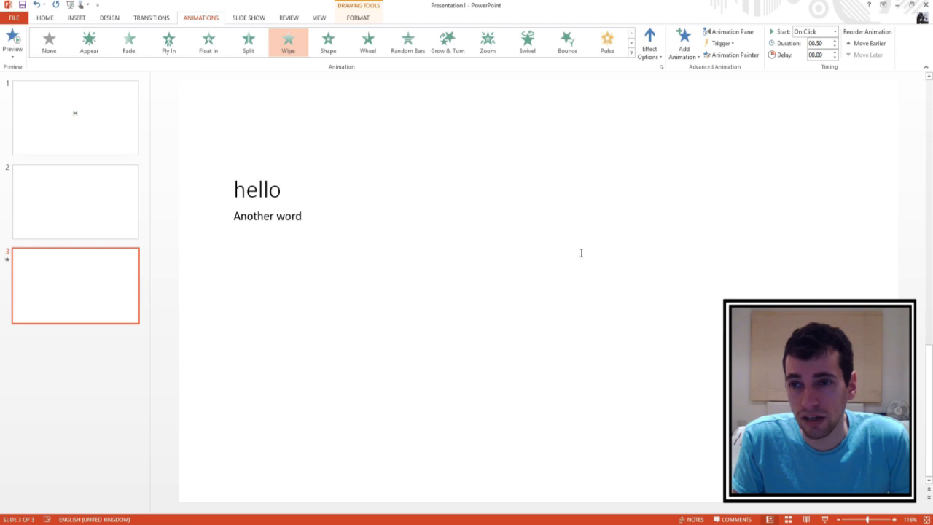
Step: Set the duration of the Wipe animation on the "Another word" text to 4 seconds and reapply the Wipe effect
triple_click(284, 222)
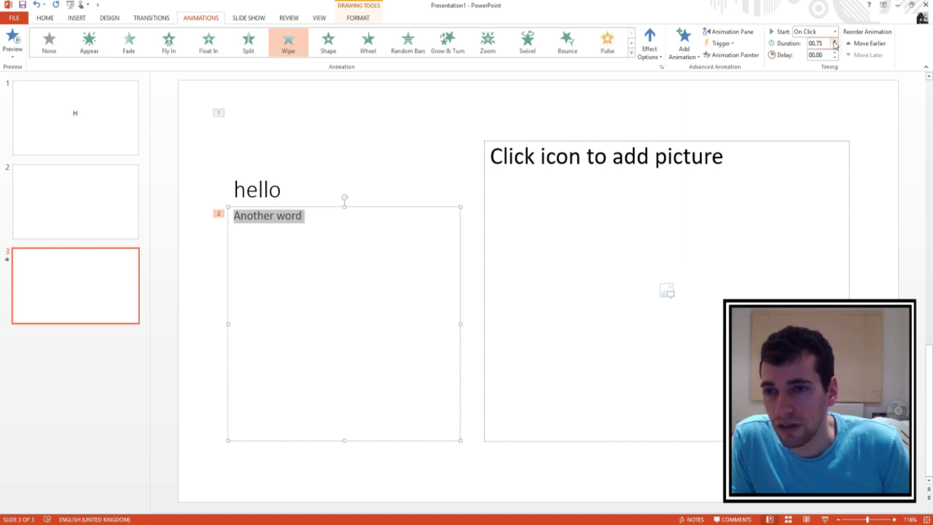
click(835, 41)
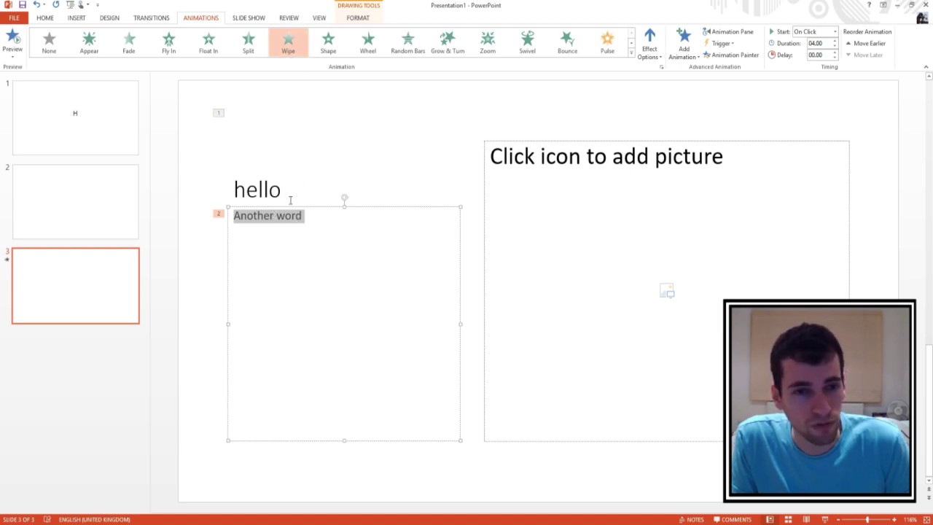
click(288, 45)
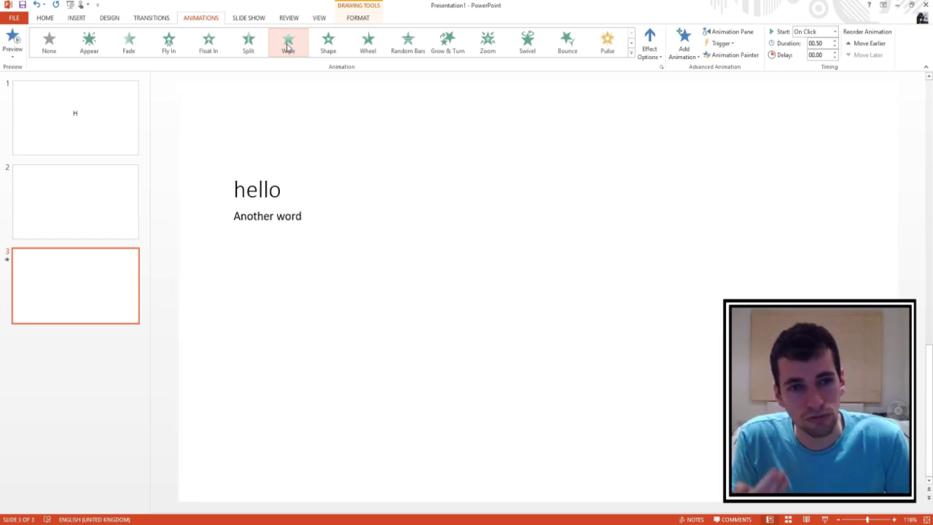
click(287, 46)
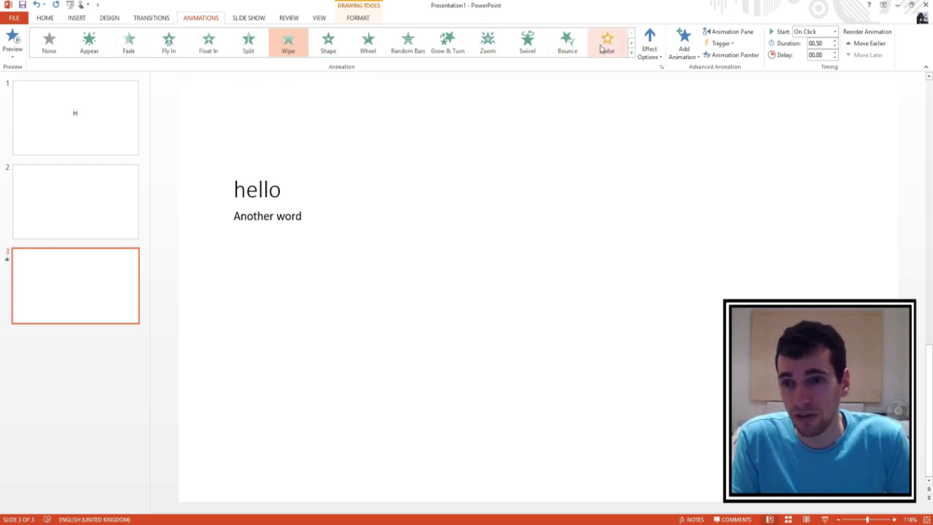
Step: Set the Wipe animation of the "Another word" text to trigger on click of Title 1
click(719, 44)
mouse_move(718, 58)
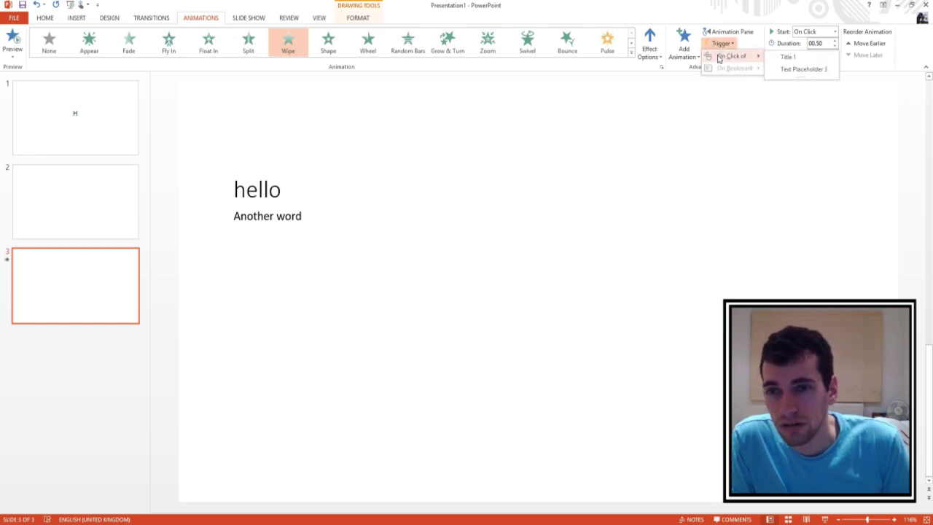
click(797, 59)
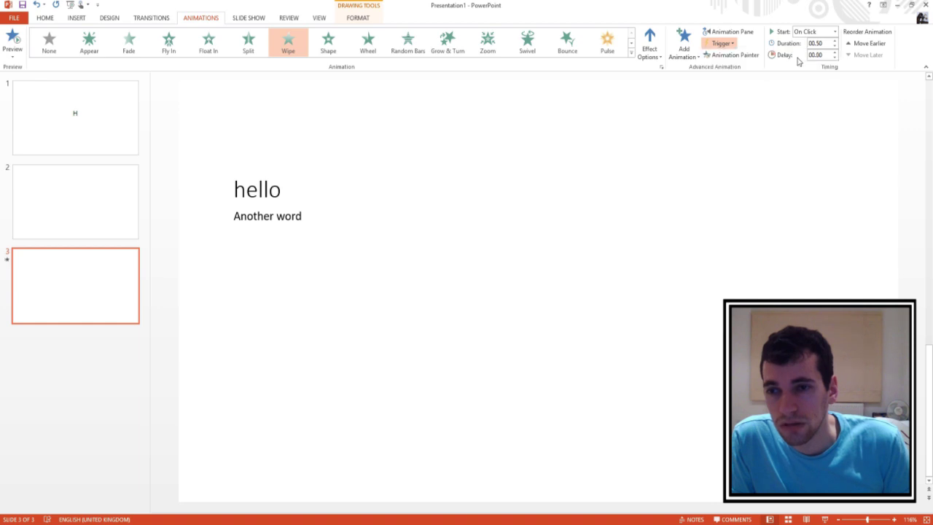
click(373, 261)
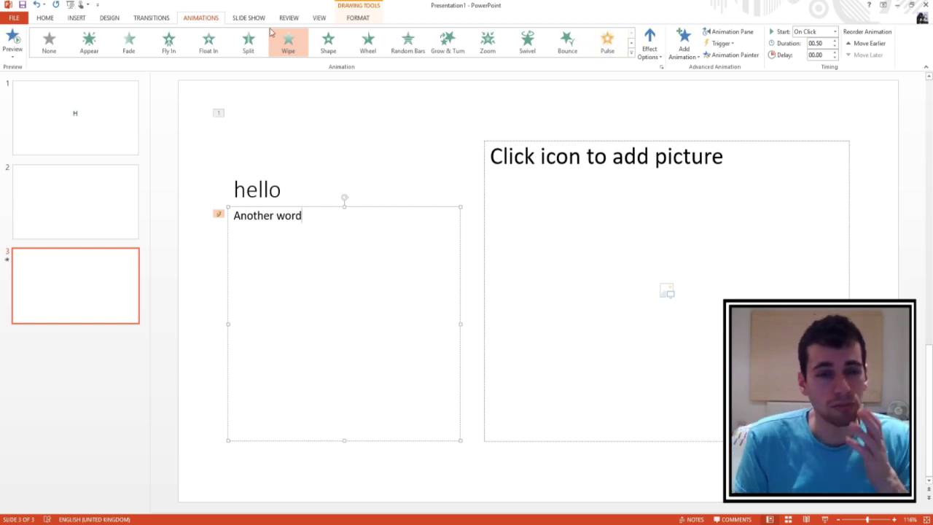
Step: Play the slide show from the beginning, advance through all three slides and the title animation, and exit at the end
click(248, 18)
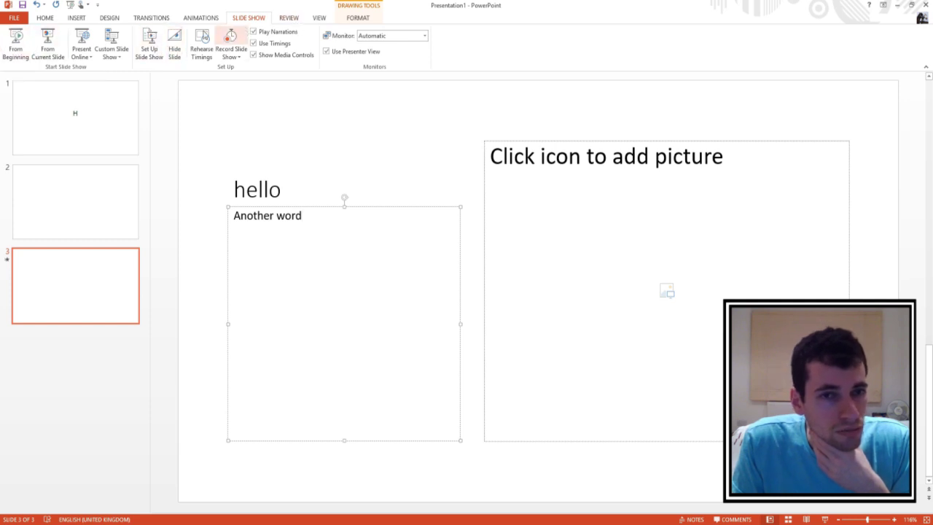
click(13, 49)
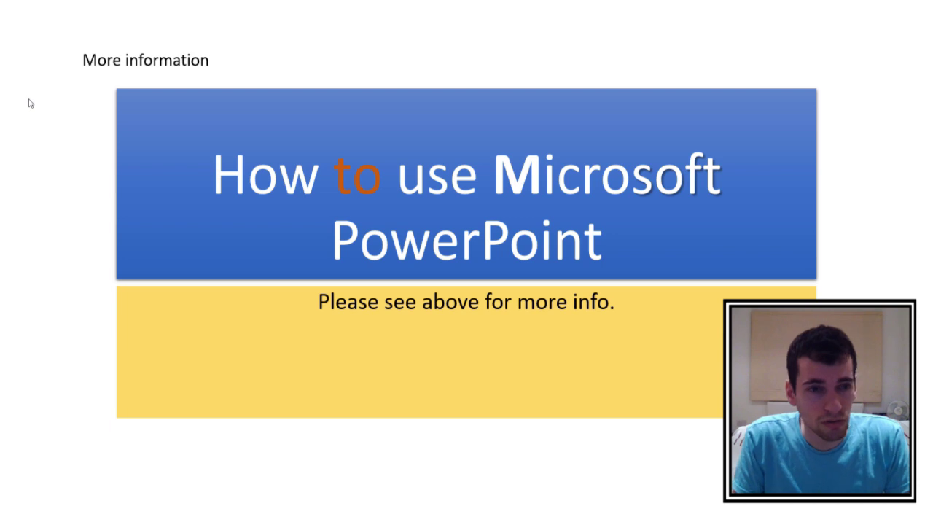
key(Right)
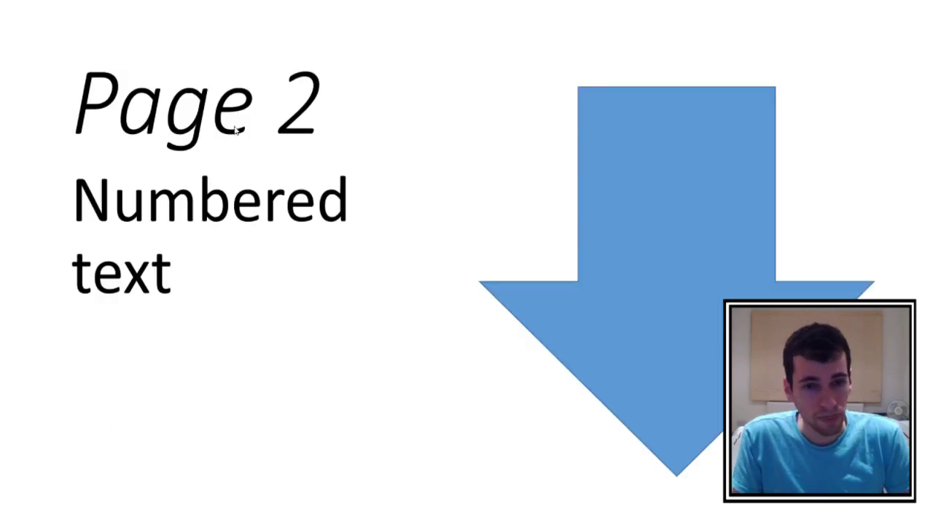
key(Right)
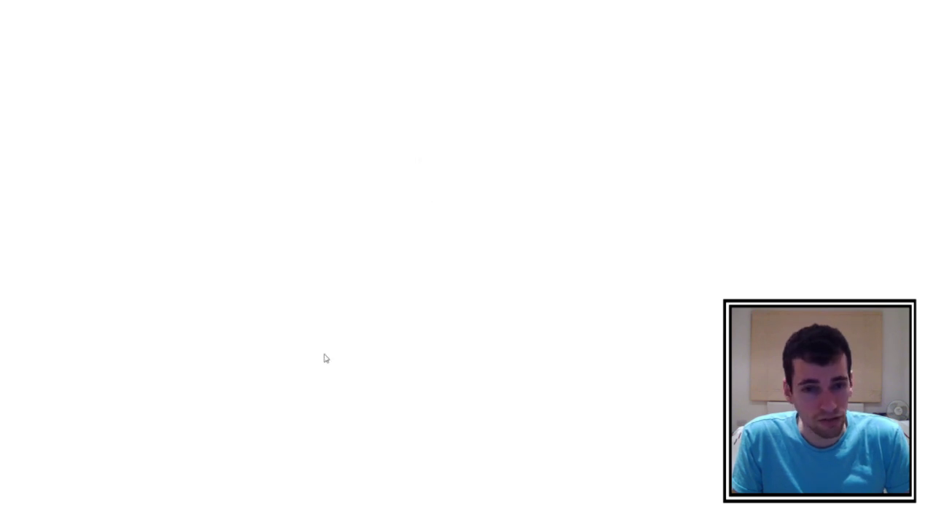
click(409, 258)
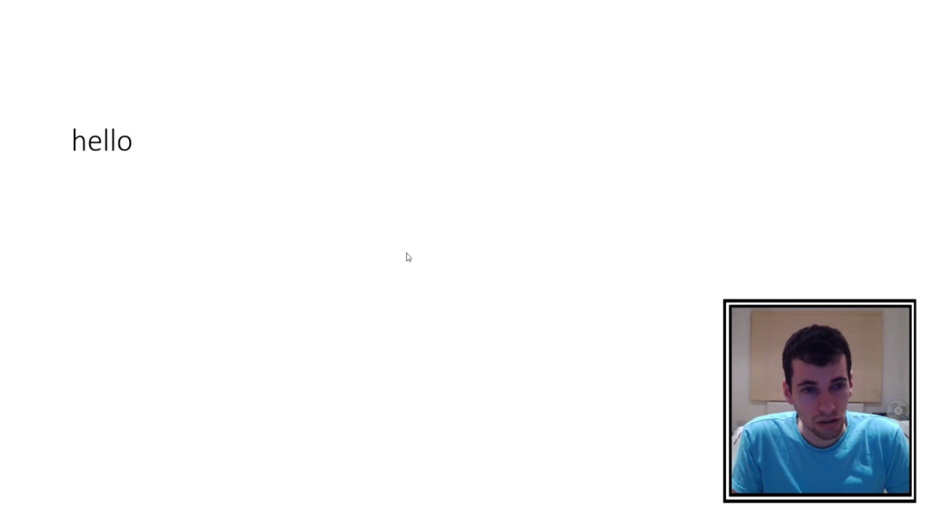
click(380, 247)
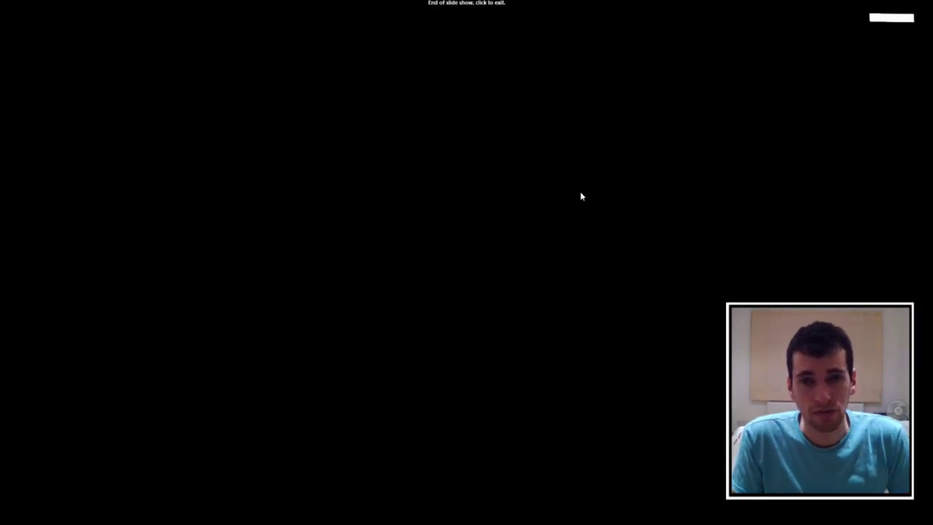
click(484, 281)
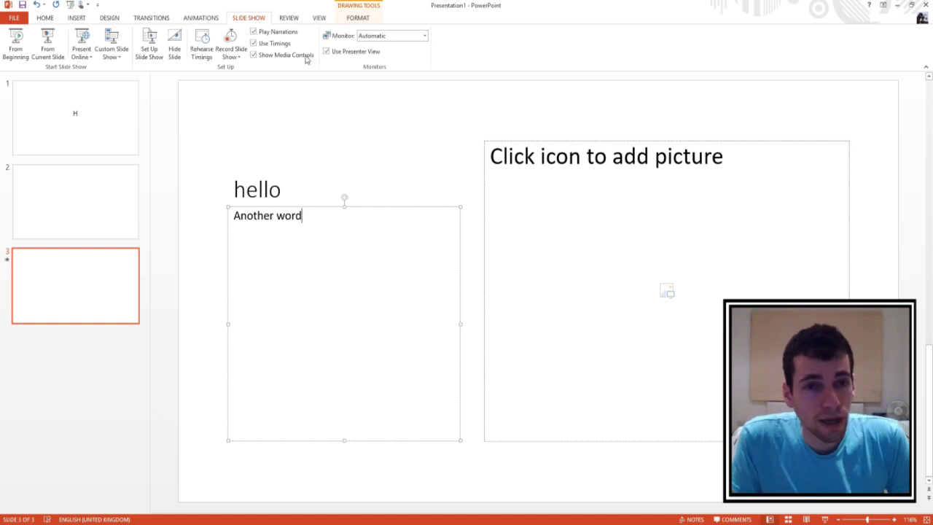
click(287, 19)
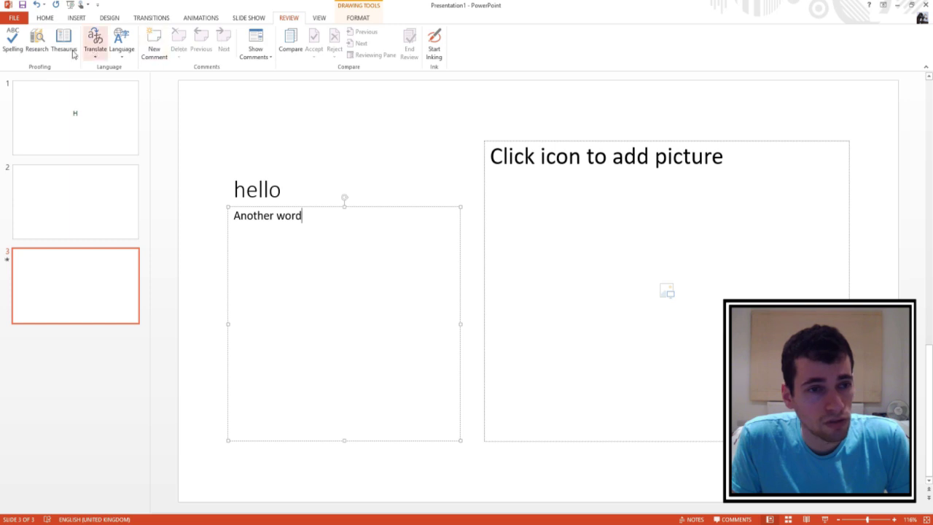
click(318, 19)
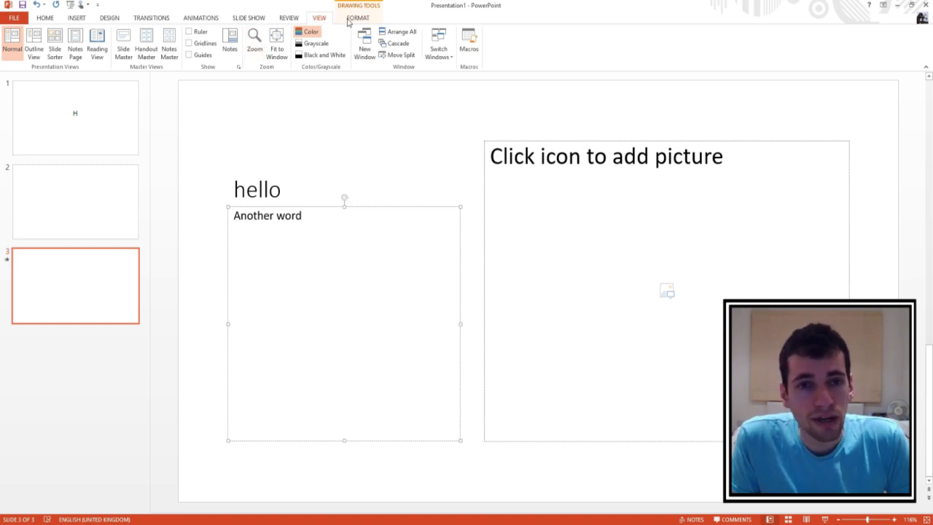
click(344, 21)
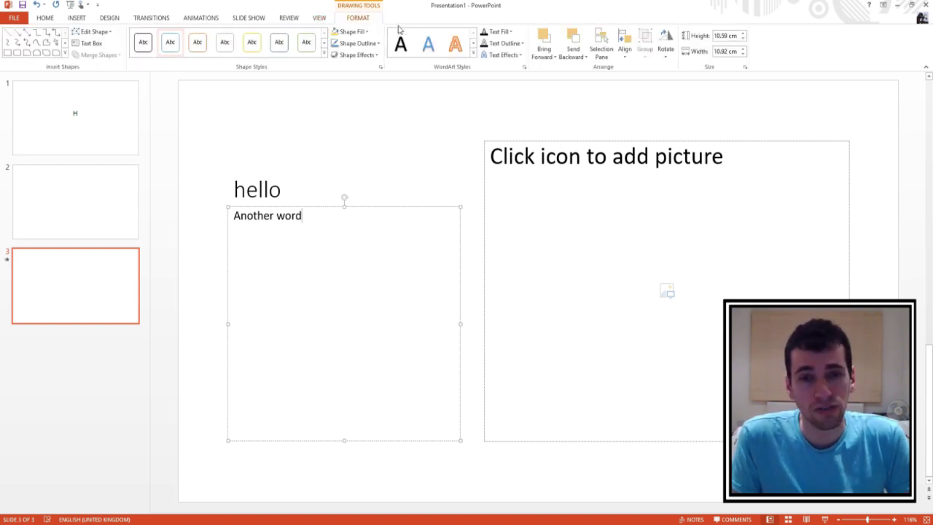